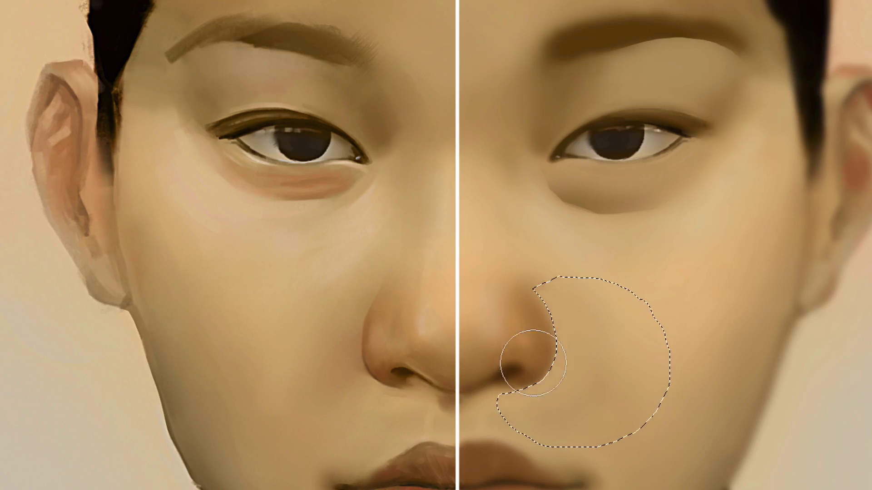
Step: Drop the cheek selection beside the nose and define the dark nostril on the softly blurred half of the face
{"action": "key", "text": "ctrl+d"}
{"action": "key", "text": "l"}
{"action": "left_click_drag", "start_coordinate": [466, 390], "coordinate": [522, 365]}
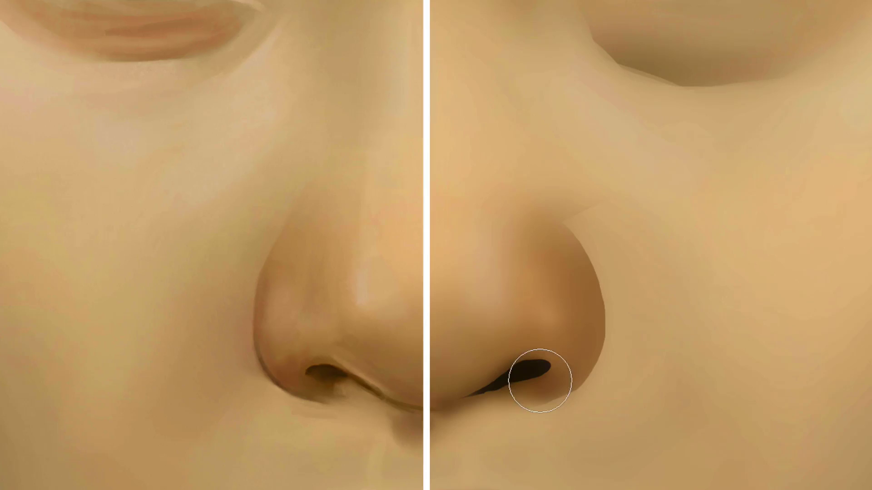
{"action": "mouse_move", "coordinate": [536, 380]}
{"action": "left_mouse_down"}
{"action": "mouse_move", "coordinate": [490, 386]}
{"action": "mouse_move", "coordinate": [546, 367]}
{"action": "left_mouse_up"}
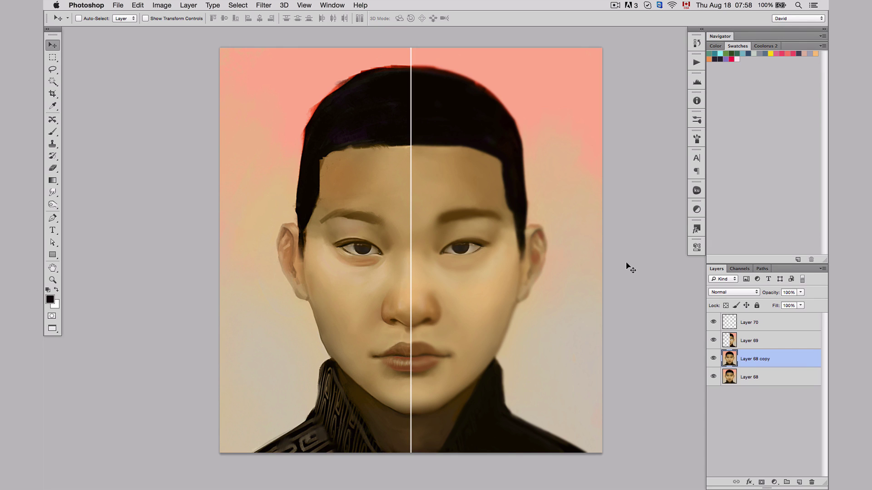
{"action": "left_click", "coordinate": [420, 289]}
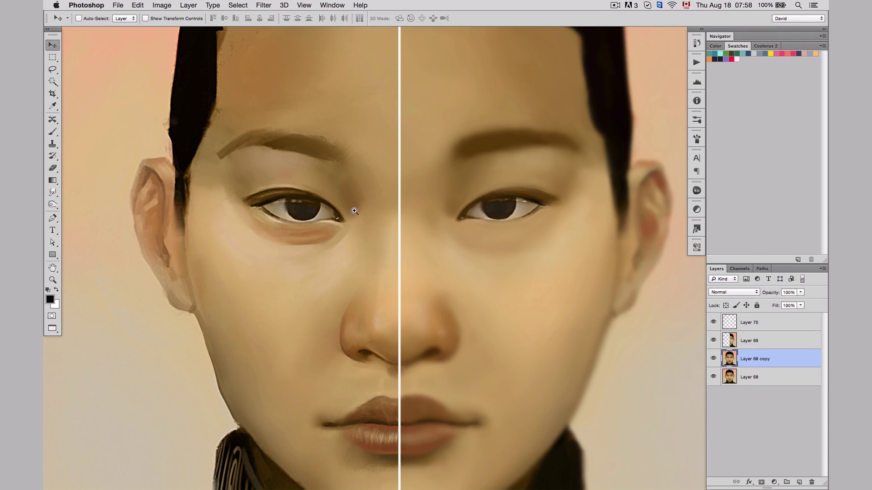
{"action": "left_click_drag", "start_coordinate": [348, 213], "coordinate": [344, 212]}
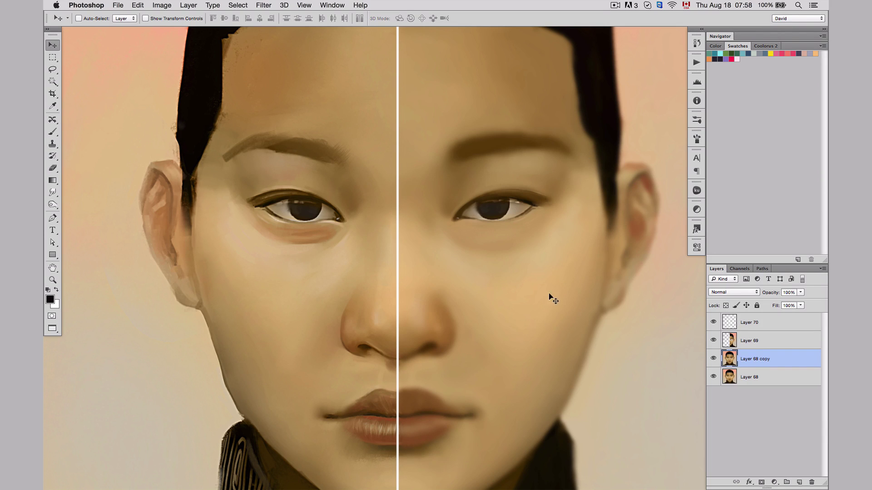
{"action": "scroll", "coordinate": [526, 227], "scroll_direction": "left", "scroll_amount": 2}
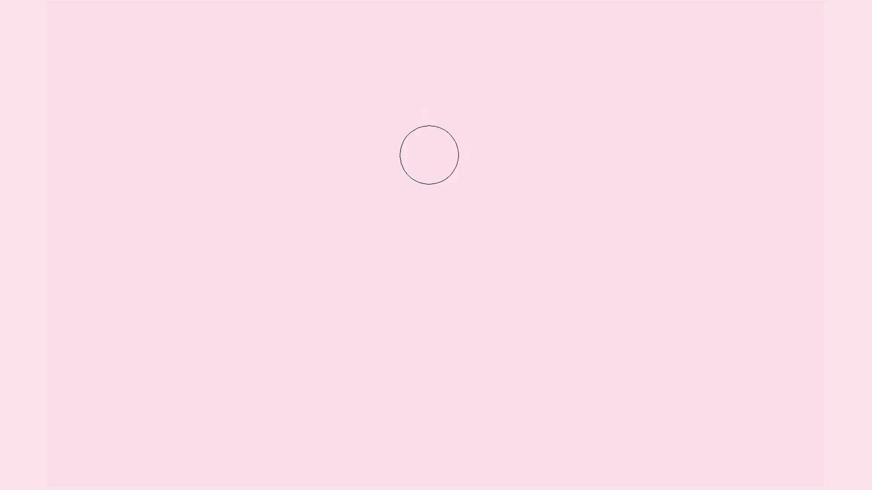
Step: Paint a soft-edged and a hard-edged dark diagonal stroke on the pink canvas, and cut a sharp edge along the soft stroke's upper side
{"action": "left_click_drag", "start_coordinate": [420, 102], "coordinate": [284, 302]}
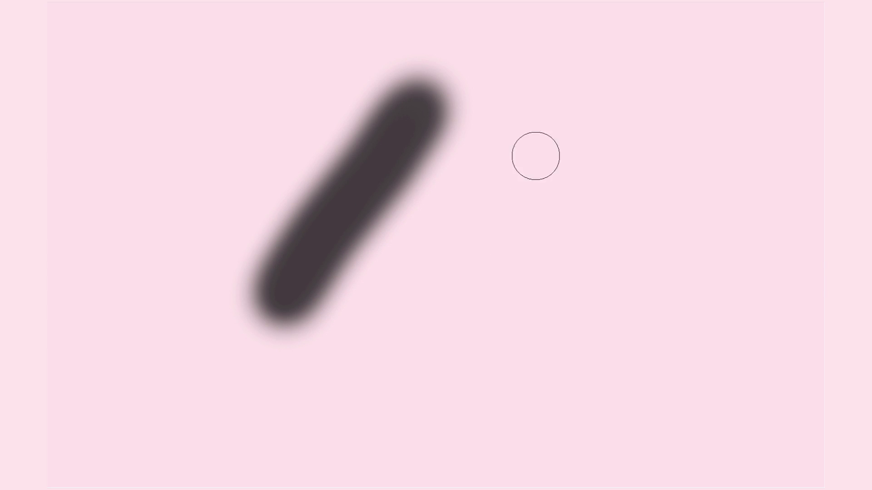
{"action": "left_click_drag", "start_coordinate": [536, 128], "coordinate": [361, 352]}
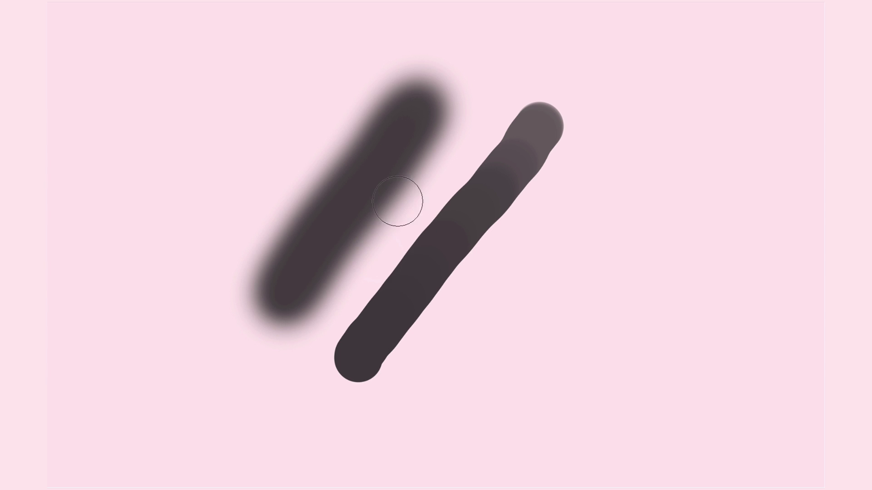
{"action": "mouse_move", "coordinate": [411, 78]}
{"action": "left_mouse_down"}
{"action": "mouse_move", "coordinate": [285, 204]}
{"action": "mouse_move", "coordinate": [250, 272]}
{"action": "mouse_move", "coordinate": [285, 195]}
{"action": "mouse_move", "coordinate": [258, 245]}
{"action": "mouse_move", "coordinate": [310, 167]}
{"action": "mouse_move", "coordinate": [423, 77]}
{"action": "mouse_move", "coordinate": [326, 157]}
{"action": "mouse_move", "coordinate": [257, 263]}
{"action": "left_mouse_up"}
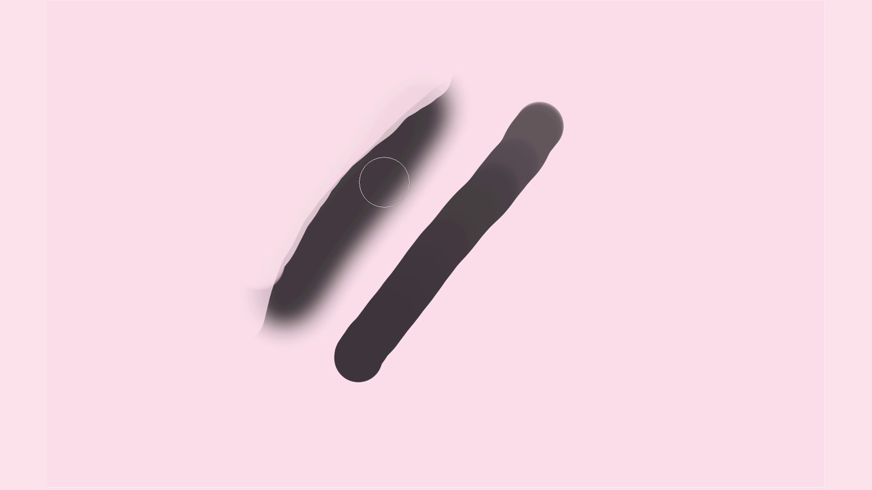
{"action": "mouse_move", "coordinate": [452, 212]}
{"action": "left_mouse_down"}
{"action": "mouse_move", "coordinate": [476, 211]}
{"action": "mouse_move", "coordinate": [468, 211]}
{"action": "left_mouse_up"}
{"action": "mouse_move", "coordinate": [559, 107]}
{"action": "left_mouse_down"}
{"action": "mouse_move", "coordinate": [544, 97]}
{"action": "mouse_move", "coordinate": [526, 242]}
{"action": "mouse_move", "coordinate": [469, 292]}
{"action": "mouse_move", "coordinate": [510, 241]}
{"action": "mouse_move", "coordinate": [534, 111]}
{"action": "mouse_move", "coordinate": [519, 195]}
{"action": "left_mouse_up"}
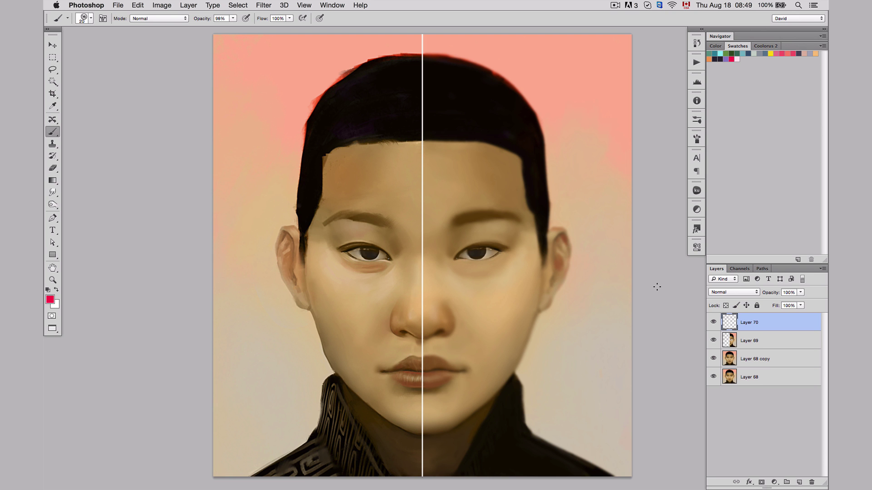
Step: On a new layer, outline the nose, eye socket and eyebrow of the blurred face half in red
{"action": "key", "text": "super+alt+shift+n"}
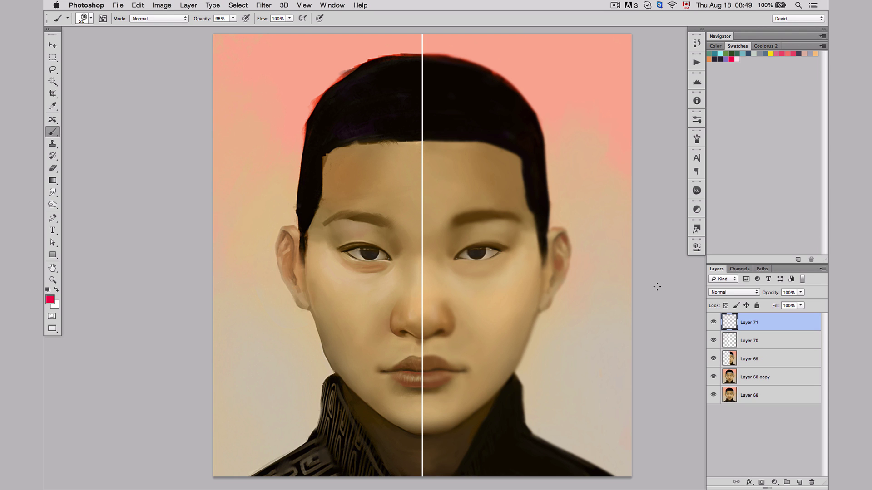
{"action": "left_click", "coordinate": [476, 263]}
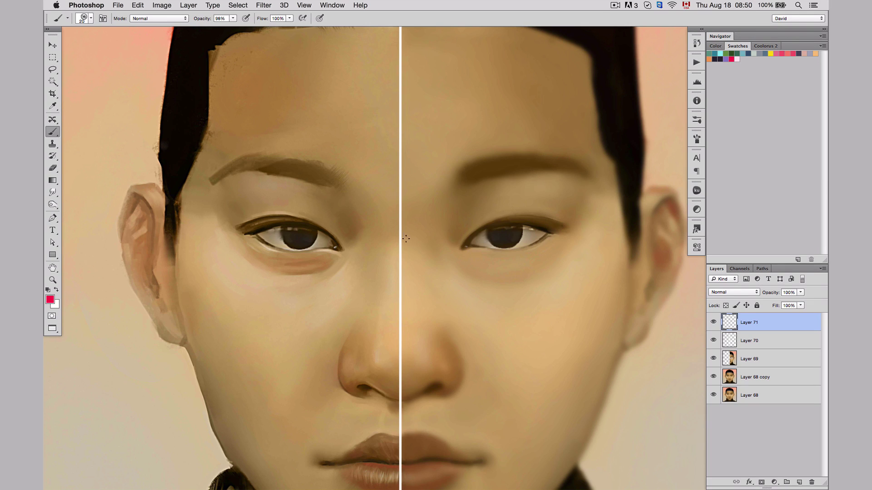
{"action": "mouse_move", "coordinate": [426, 239]}
{"action": "left_mouse_down"}
{"action": "mouse_move", "coordinate": [460, 356]}
{"action": "mouse_move", "coordinate": [443, 399]}
{"action": "mouse_move", "coordinate": [403, 407]}
{"action": "left_mouse_up"}
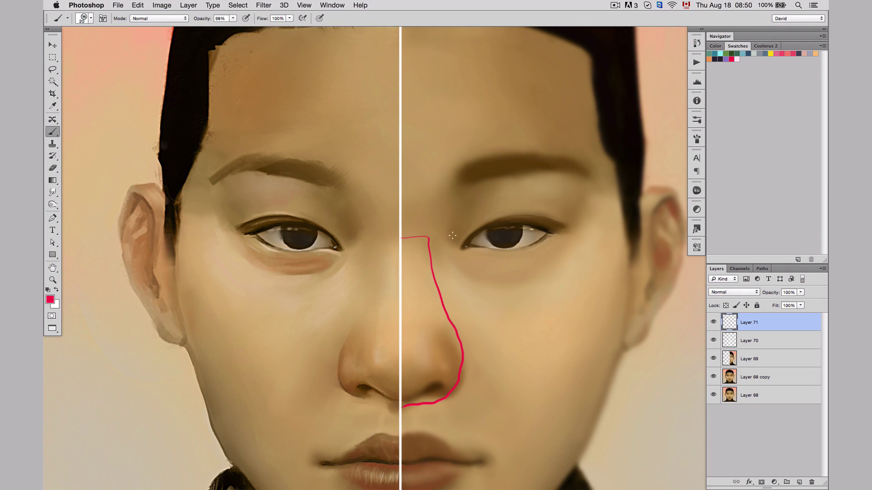
{"action": "mouse_move", "coordinate": [467, 197]}
{"action": "left_mouse_down"}
{"action": "mouse_move", "coordinate": [445, 228]}
{"action": "mouse_move", "coordinate": [454, 273]}
{"action": "mouse_move", "coordinate": [491, 296]}
{"action": "mouse_move", "coordinate": [532, 294]}
{"action": "mouse_move", "coordinate": [575, 262]}
{"action": "mouse_move", "coordinate": [585, 217]}
{"action": "mouse_move", "coordinate": [561, 181]}
{"action": "mouse_move", "coordinate": [511, 174]}
{"action": "mouse_move", "coordinate": [453, 198]}
{"action": "left_mouse_up"}
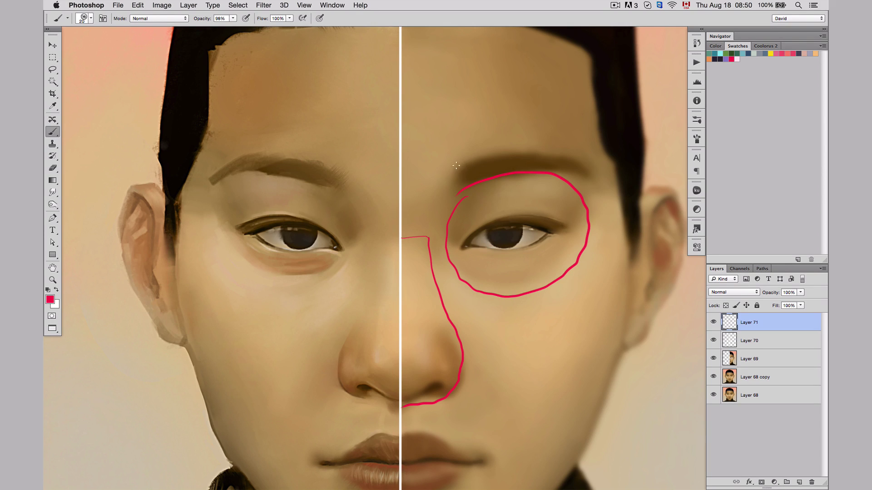
{"action": "mouse_move", "coordinate": [456, 166]}
{"action": "left_mouse_down"}
{"action": "mouse_move", "coordinate": [586, 155]}
{"action": "mouse_move", "coordinate": [538, 170]}
{"action": "left_mouse_up"}
{"action": "mouse_move", "coordinate": [401, 208]}
{"action": "left_mouse_down"}
{"action": "mouse_move", "coordinate": [432, 202]}
{"action": "mouse_move", "coordinate": [446, 184]}
{"action": "left_mouse_up"}
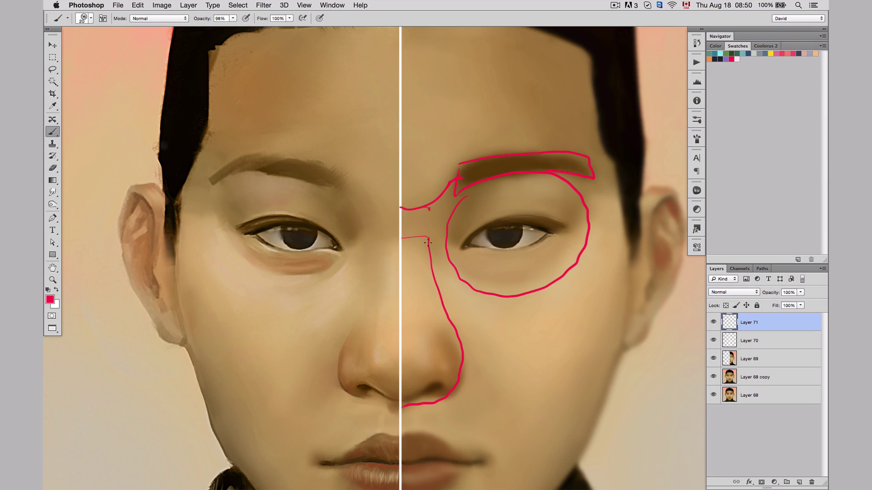
Step: Mark the nose bridge, outer eye socket and cheek plane with red lines, and delete the annotation layer
{"action": "left_click_drag", "start_coordinate": [434, 257], "coordinate": [429, 212]}
{"action": "left_click_drag", "start_coordinate": [609, 201], "coordinate": [588, 215]}
{"action": "left_click_drag", "start_coordinate": [616, 314], "coordinate": [503, 439]}
{"action": "scroll", "coordinate": [510, 315], "scroll_direction": "down", "scroll_amount": 3}
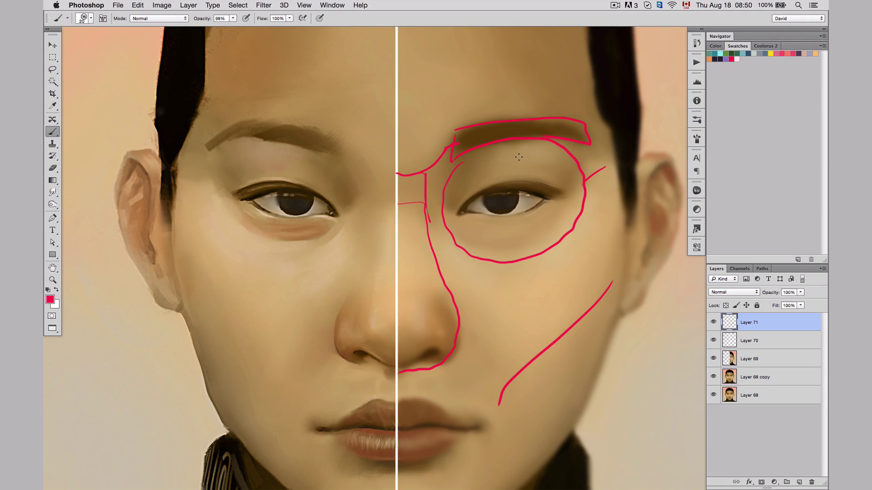
{"action": "key", "text": "Delete"}
Step: On a new layer, paint soft dark brown shading below the blurred half's eye with an enlarged 200 px soft round brush
{"action": "left_click_drag", "start_coordinate": [518, 157], "coordinate": [472, 258]}
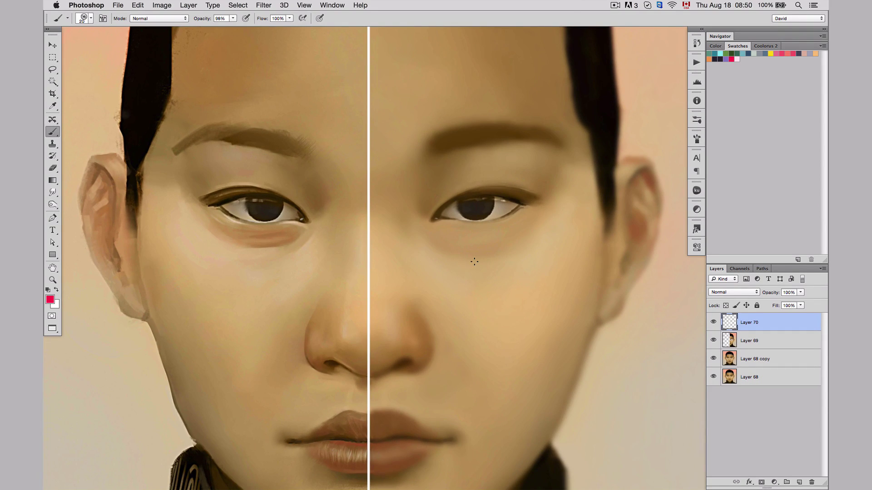
{"action": "key", "text": "alt+shift+super+n"}
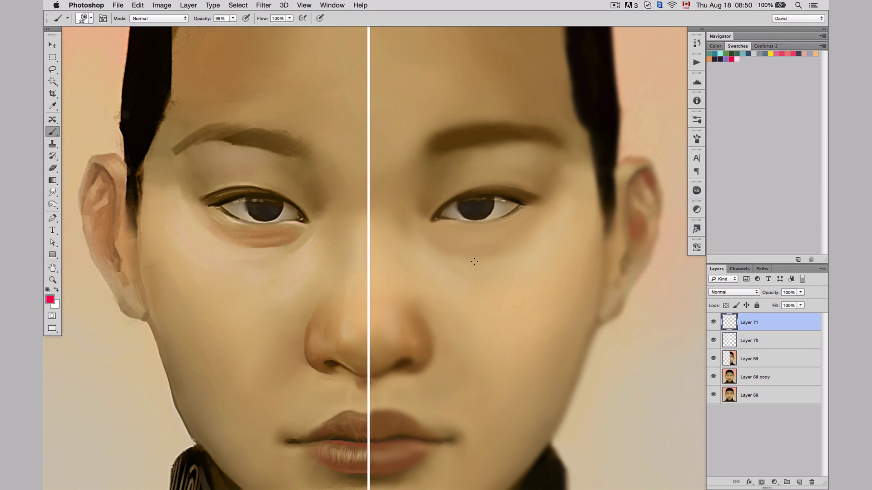
{"action": "right_click", "coordinate": [447, 201]}
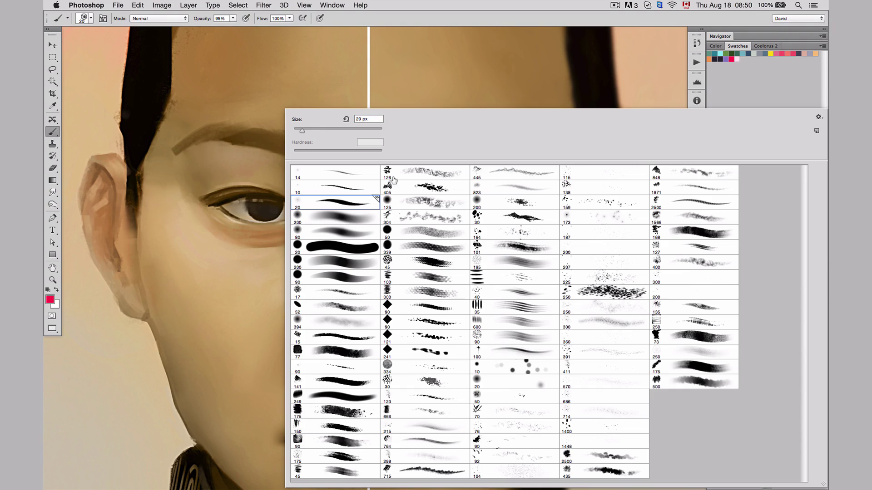
{"action": "double_click", "coordinate": [353, 218]}
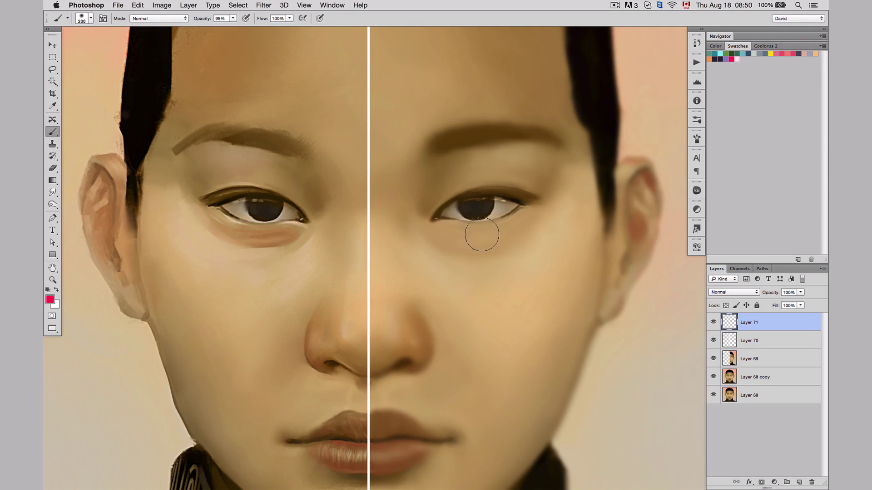
{"action": "key", "text": "bracketright"}
{"action": "key", "text": "bracketright"}
{"action": "key", "text": "bracketright"}
{"action": "mouse_move", "coordinate": [432, 265]}
{"action": "left_mouse_down"}
{"action": "mouse_move", "coordinate": [473, 273]}
{"action": "mouse_move", "coordinate": [529, 250]}
{"action": "mouse_move", "coordinate": [483, 273]}
{"action": "mouse_move", "coordinate": [438, 271]}
{"action": "mouse_move", "coordinate": [418, 253]}
{"action": "left_mouse_up"}
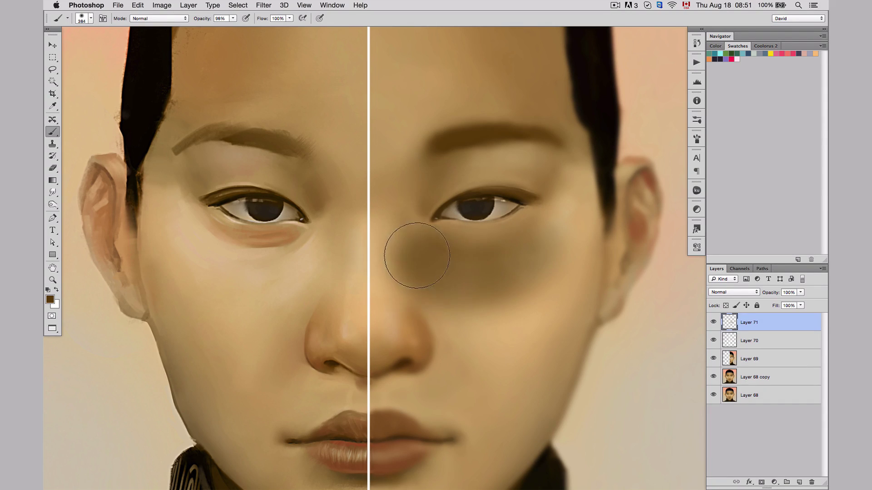
{"action": "key", "text": "v"}
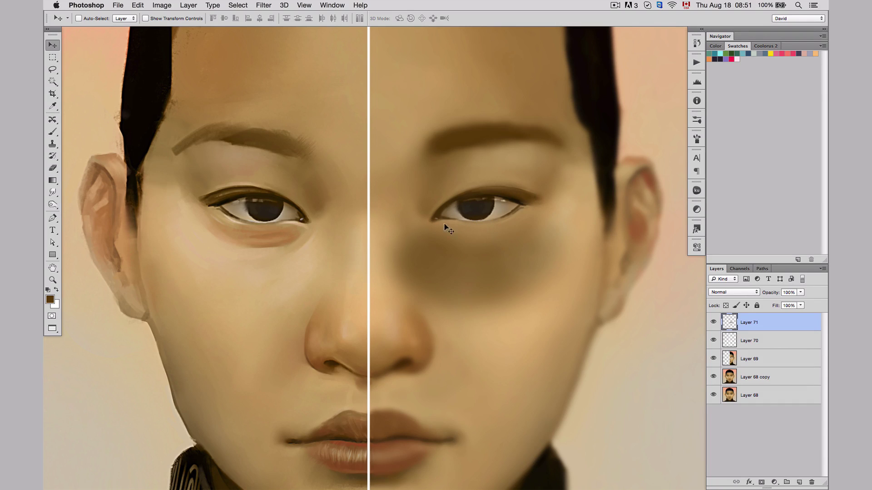
Step: Carve the under-eye shading into a crisp curved eye bag with a 307 px eraser at 100% hardness
{"action": "key", "text": "e"}
{"action": "right_click", "coordinate": [490, 239]}
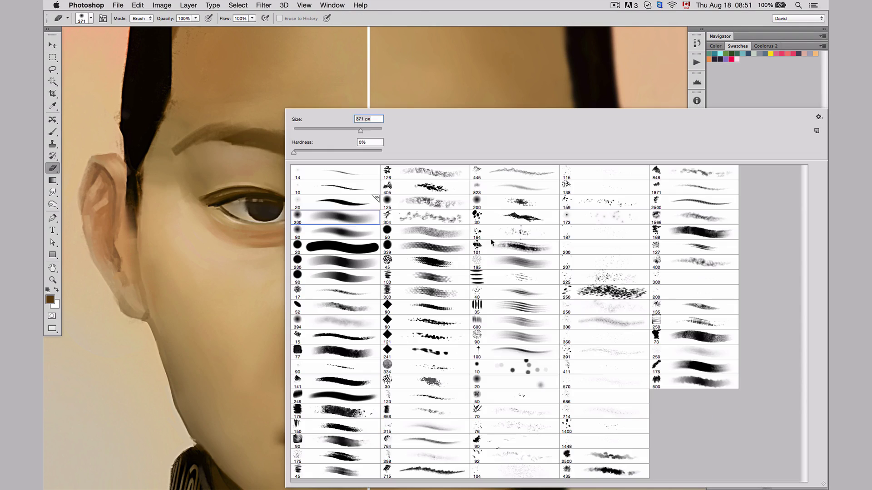
{"action": "double_click", "coordinate": [360, 266]}
{"action": "left_click_drag", "start_coordinate": [454, 253], "coordinate": [463, 255]}
{"action": "mouse_move", "coordinate": [400, 259]}
{"action": "left_mouse_down"}
{"action": "mouse_move", "coordinate": [460, 292]}
{"action": "mouse_move", "coordinate": [434, 286]}
{"action": "mouse_move", "coordinate": [491, 290]}
{"action": "mouse_move", "coordinate": [534, 274]}
{"action": "mouse_move", "coordinate": [457, 293]}
{"action": "mouse_move", "coordinate": [508, 287]}
{"action": "mouse_move", "coordinate": [495, 291]}
{"action": "mouse_move", "coordinate": [559, 263]}
{"action": "mouse_move", "coordinate": [581, 239]}
{"action": "mouse_move", "coordinate": [525, 301]}
{"action": "left_mouse_up"}
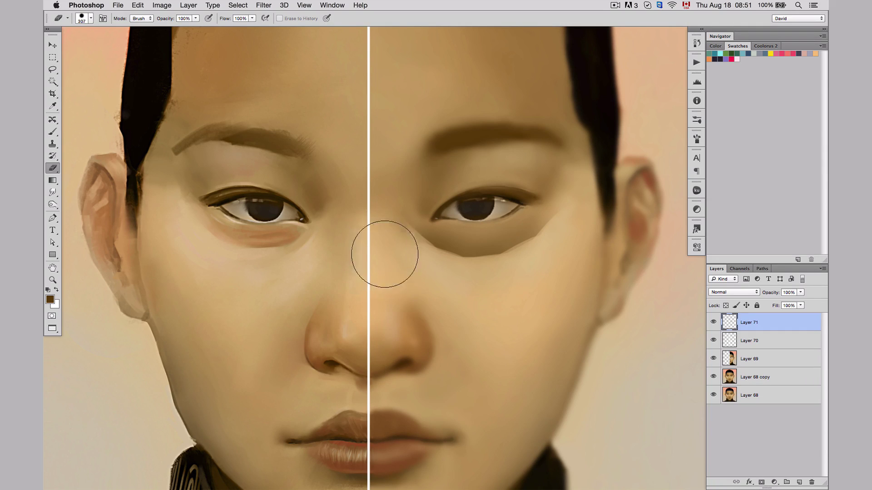
{"action": "mouse_move", "coordinate": [376, 222]}
{"action": "left_mouse_down"}
{"action": "mouse_move", "coordinate": [388, 250]}
{"action": "mouse_move", "coordinate": [392, 237]}
{"action": "mouse_move", "coordinate": [414, 281]}
{"action": "left_mouse_up"}
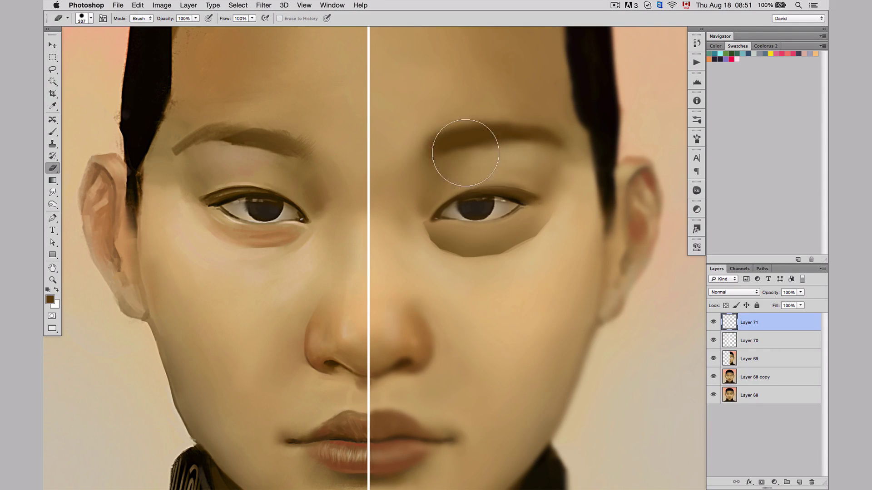
Step: Fade the outer part of the eye bag with the 200 px soft round eraser preset
{"action": "right_click", "coordinate": [453, 159]}
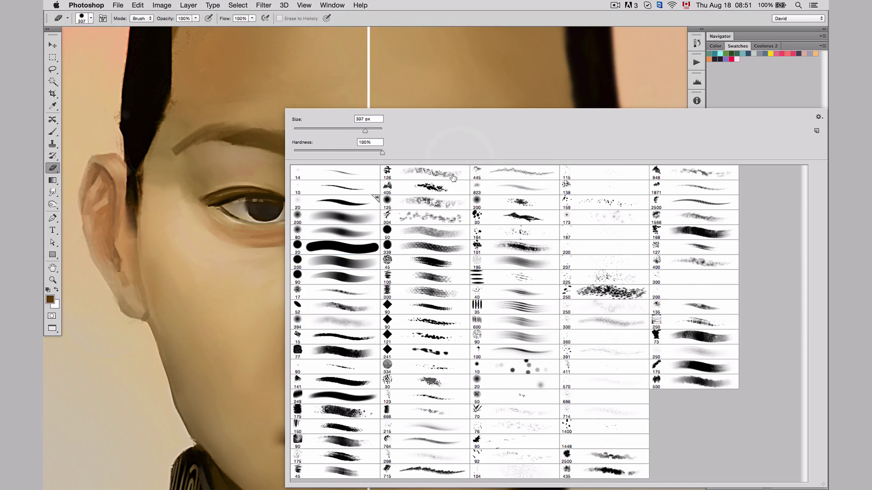
{"action": "left_click", "coordinate": [348, 218]}
{"action": "key", "text": "Return"}
{"action": "left_click_drag", "start_coordinate": [499, 225], "coordinate": [502, 218]}
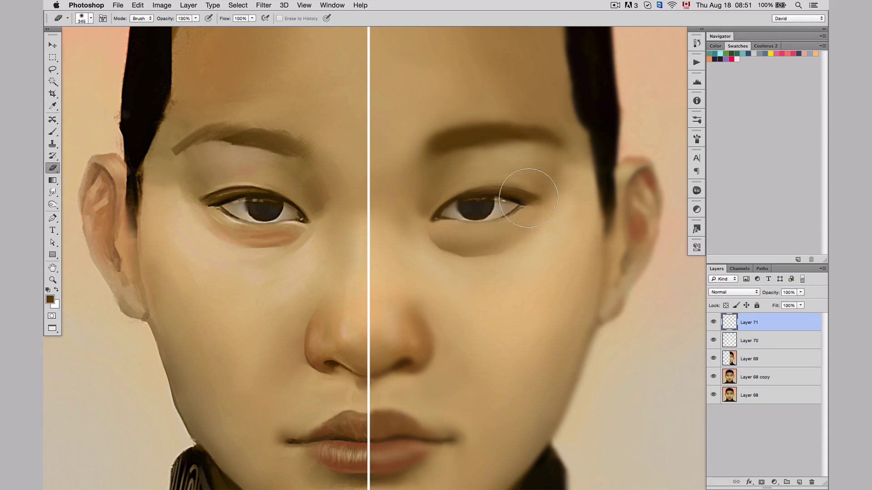
Step: Toggle the visibility of Layer 71 to compare the face with and without the eye bag
{"action": "left_click", "coordinate": [527, 255], "text": "alt"}
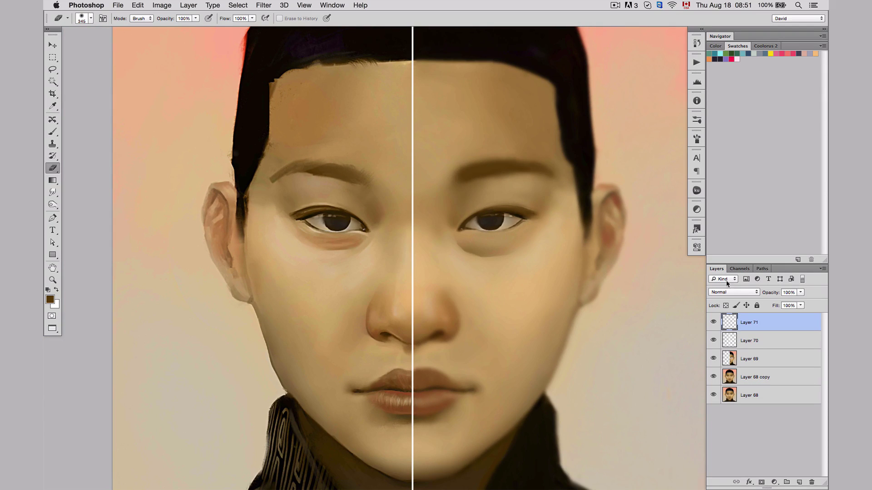
{"action": "left_click", "coordinate": [711, 323]}
{"action": "left_click", "coordinate": [711, 323]}
{"action": "left_click", "coordinate": [711, 323]}
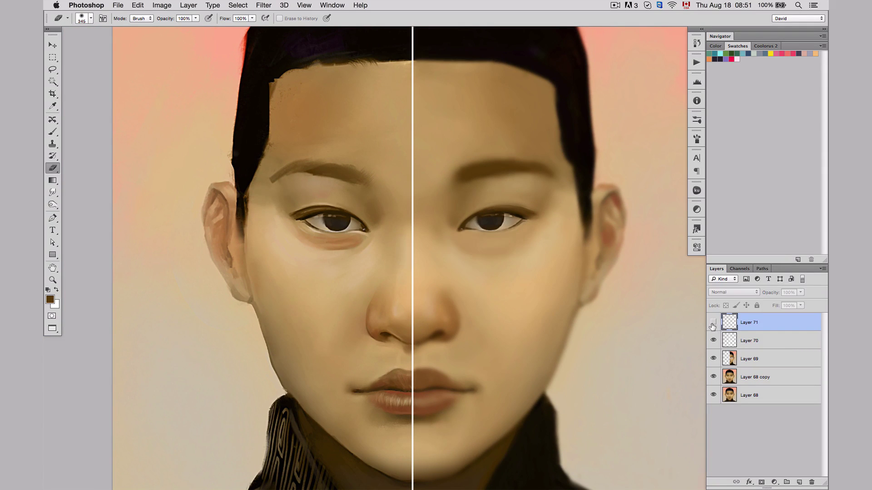
{"action": "left_click", "coordinate": [711, 323]}
{"action": "left_click", "coordinate": [709, 322]}
{"action": "left_click", "coordinate": [709, 323]}
Step: Try a hard-edged light tan shape under the blurred eyebrow on a new layer with a 74 px brush, and delete that layer
{"action": "scroll", "coordinate": [503, 183], "scroll_direction": "up", "scroll_amount": 5}
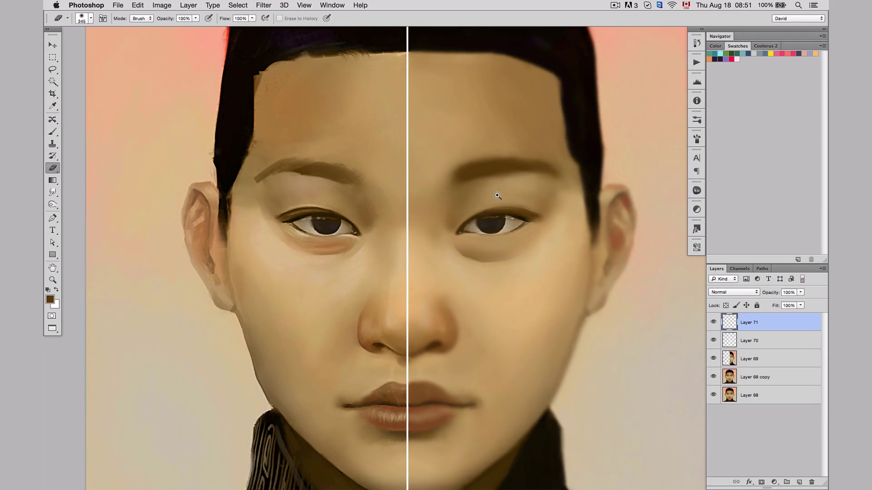
{"action": "key", "text": "b"}
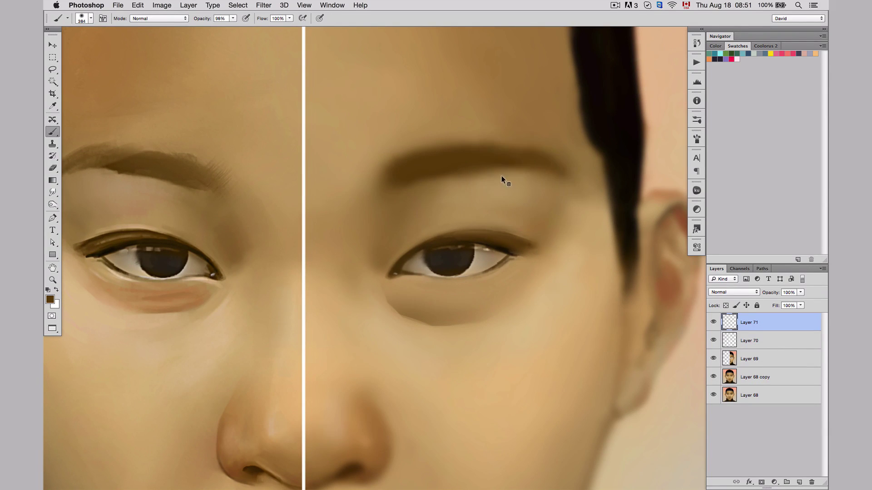
{"action": "right_click", "coordinate": [503, 179]}
{"action": "double_click", "coordinate": [354, 266]}
{"action": "mouse_move", "coordinate": [502, 195]}
{"action": "left_mouse_down"}
{"action": "mouse_move", "coordinate": [484, 199]}
{"action": "mouse_move", "coordinate": [499, 181]}
{"action": "left_mouse_up"}
{"action": "key", "text": "super+alt+shift+n"}
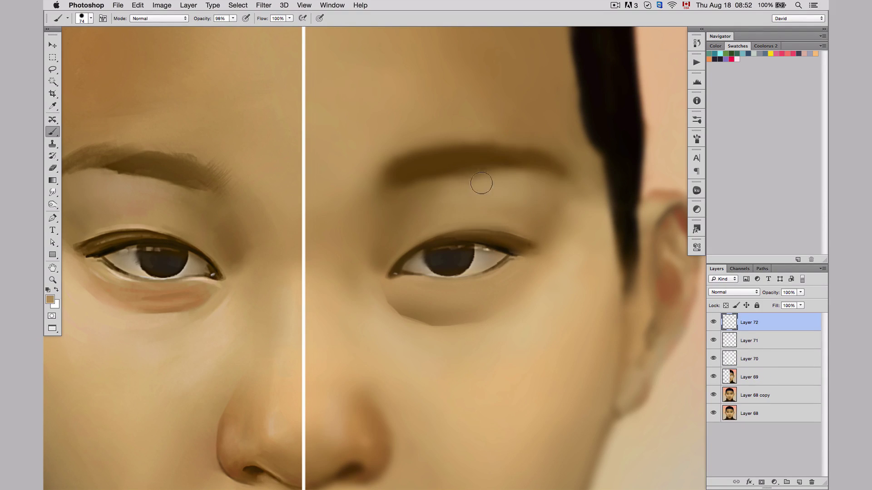
{"action": "mouse_move", "coordinate": [481, 183]}
{"action": "left_mouse_down"}
{"action": "mouse_move", "coordinate": [455, 191]}
{"action": "mouse_move", "coordinate": [534, 180]}
{"action": "mouse_move", "coordinate": [451, 190]}
{"action": "mouse_move", "coordinate": [542, 185]}
{"action": "mouse_move", "coordinate": [490, 183]}
{"action": "mouse_move", "coordinate": [514, 181]}
{"action": "left_mouse_up"}
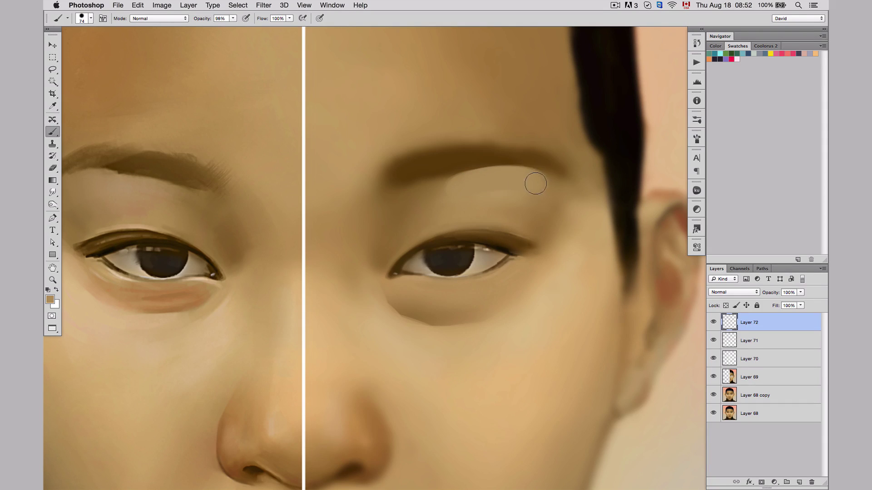
{"action": "key", "text": "v"}
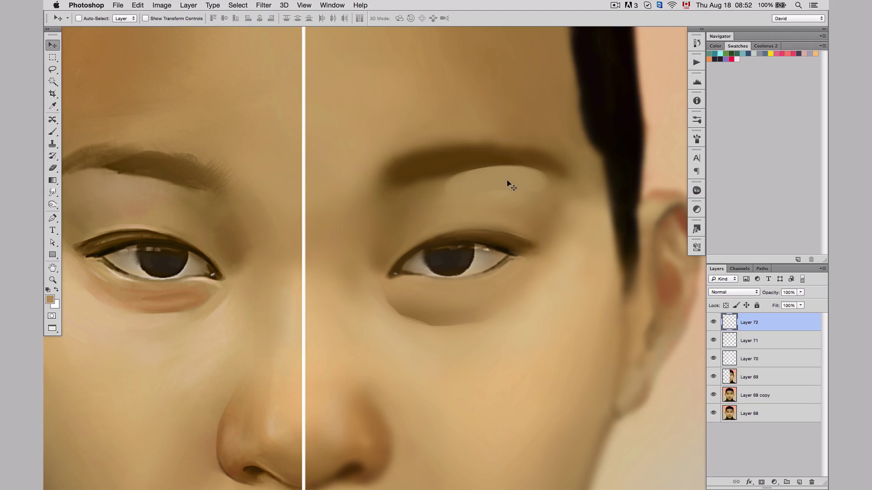
{"action": "key", "text": "Delete"}
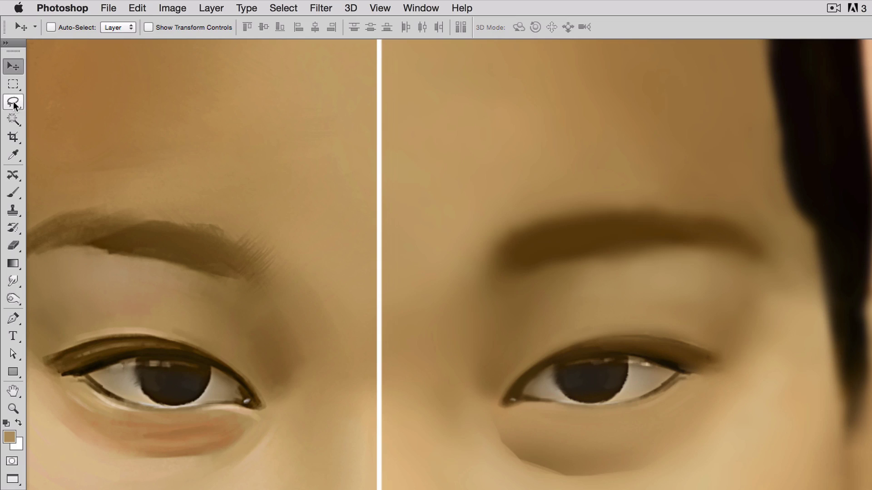
Step: Lasso the upper eyelid area of the blurred eye, following the lower edge of the eyebrow
{"action": "left_click", "coordinate": [13, 104]}
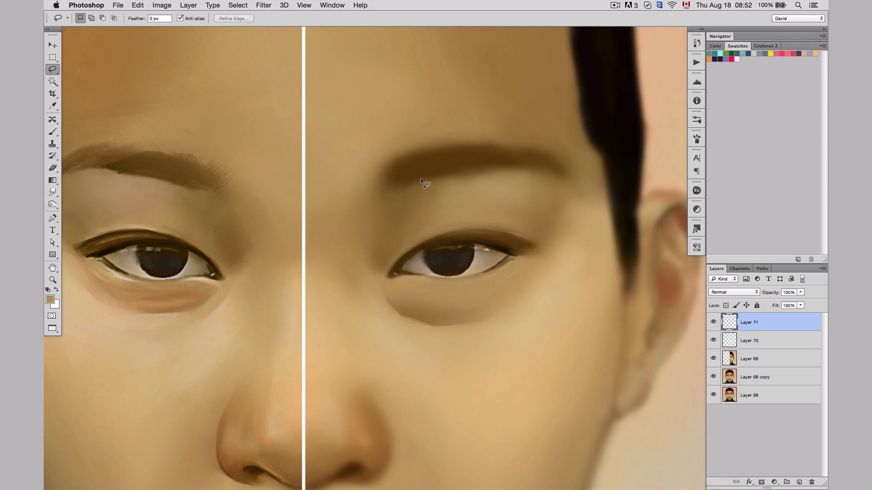
{"action": "left_click_drag", "start_coordinate": [421, 179], "coordinate": [460, 169]}
{"action": "left_click_drag", "start_coordinate": [422, 178], "coordinate": [423, 180]}
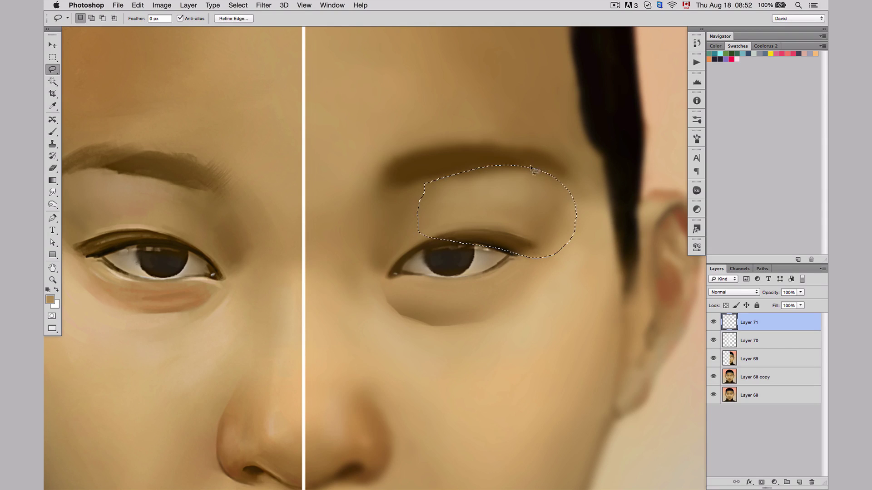
Step: Paint a sampled skin tone under the selected eyebrow edge using the 200 px soft round preset enlarged to 263 px, and clear the selection
{"action": "key", "text": "b"}
{"action": "right_click", "coordinate": [515, 184]}
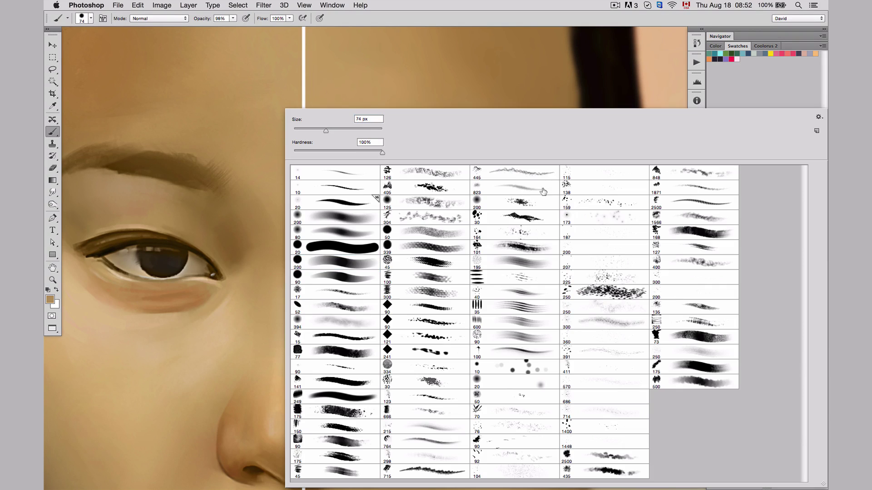
{"action": "double_click", "coordinate": [347, 217]}
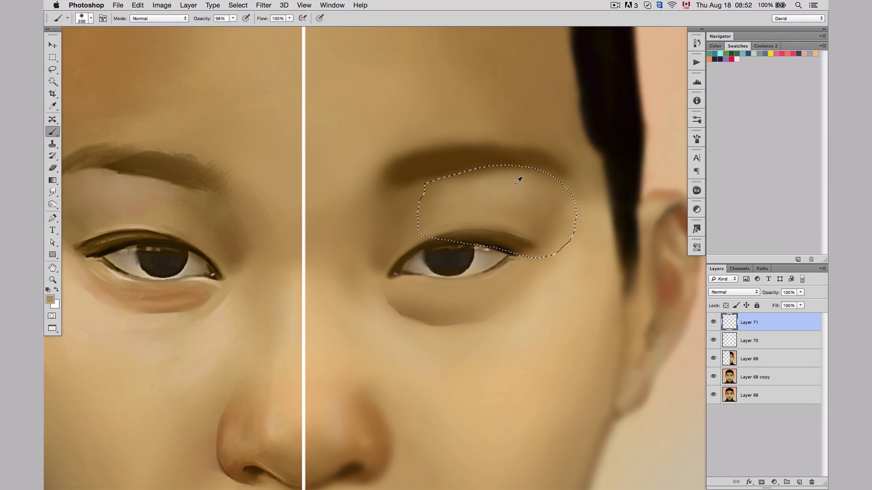
{"action": "left_click_drag", "start_coordinate": [496, 185], "coordinate": [543, 184]}
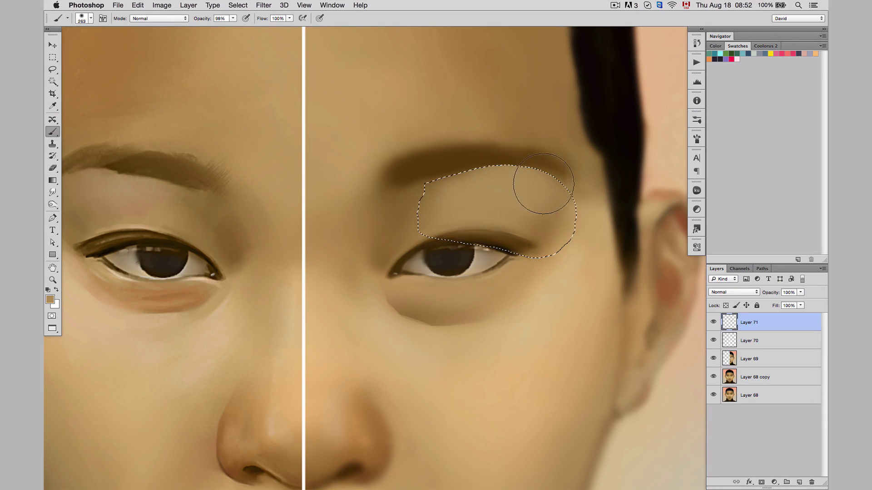
{"action": "key", "text": "super+d"}
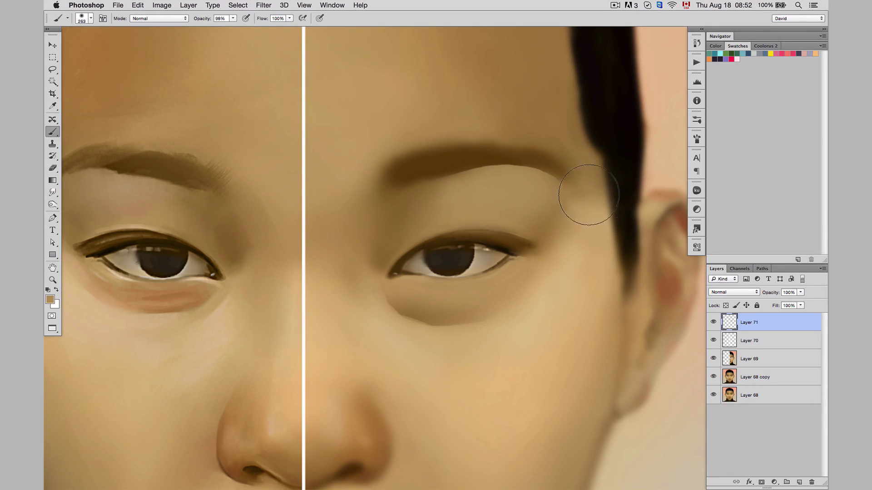
{"action": "left_click_drag", "start_coordinate": [537, 209], "coordinate": [530, 210]}
Step: Toggle the visibility of Layer 71 to compare the face with and without the crisp lower eyebrow edge
{"action": "key", "text": "v"}
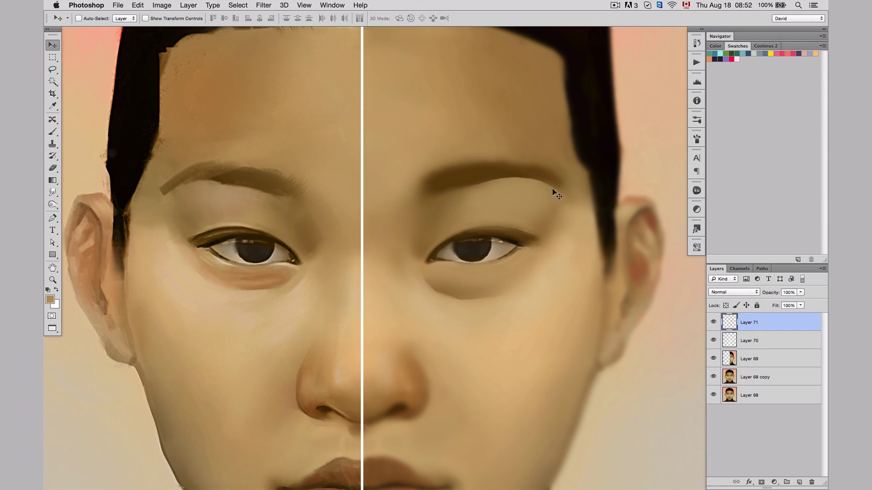
{"action": "key", "text": "b"}
{"action": "key", "text": "v"}
{"action": "left_click", "coordinate": [712, 323]}
{"action": "left_click", "coordinate": [712, 323]}
{"action": "left_click", "coordinate": [713, 323]}
{"action": "left_click", "coordinate": [713, 322]}
Step: Lasso a crescent-shaped cheek area that follows the outer wing of the blurred half's nose
{"action": "left_click_drag", "start_coordinate": [476, 307], "coordinate": [473, 276]}
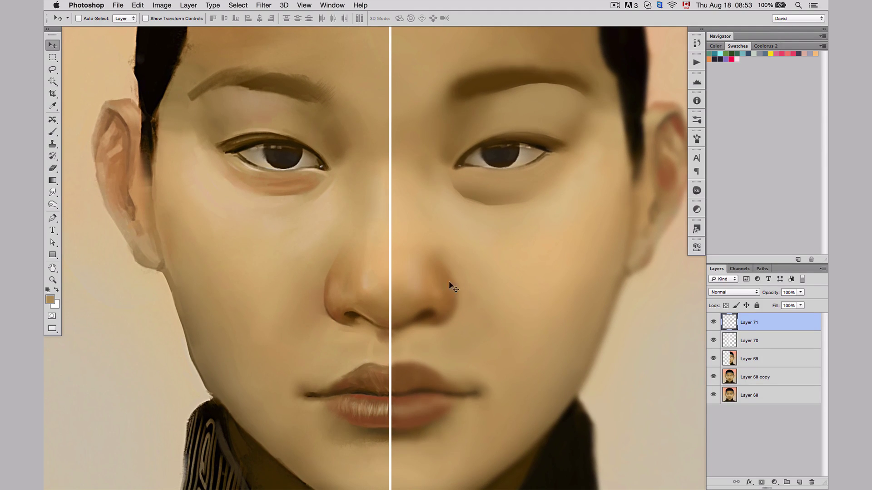
{"action": "scroll", "coordinate": [449, 291], "scroll_direction": "down", "scroll_amount": 2}
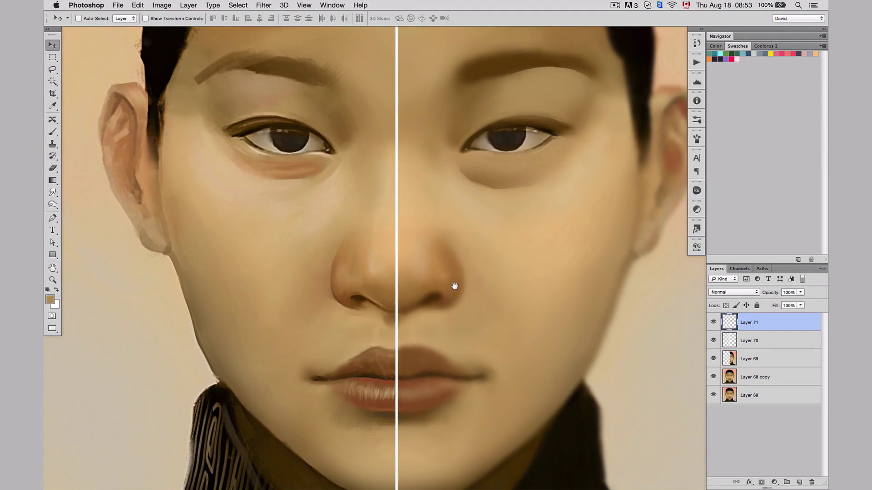
{"action": "left_click", "coordinate": [53, 69]}
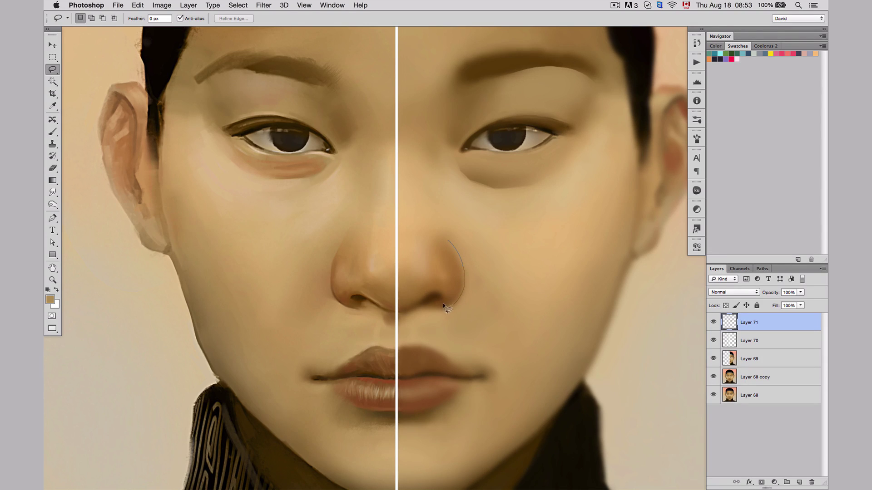
{"action": "left_click_drag", "start_coordinate": [434, 307], "coordinate": [422, 310]}
{"action": "left_click_drag", "start_coordinate": [522, 247], "coordinate": [449, 238]}
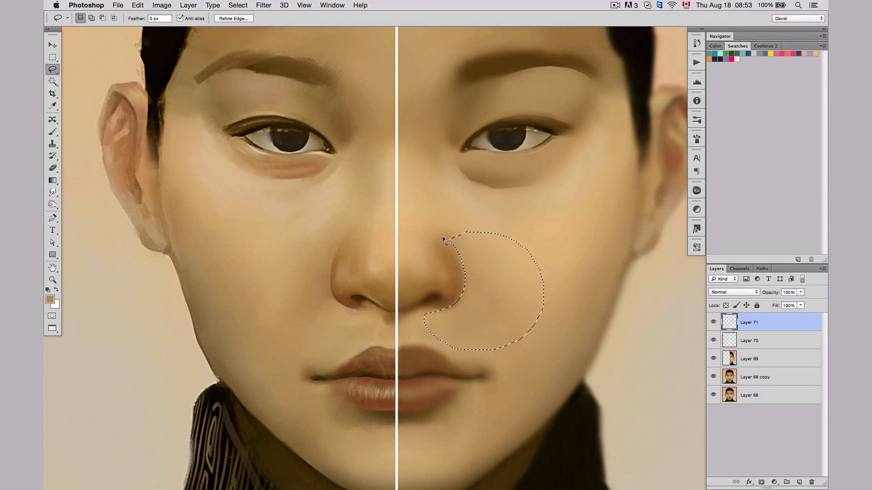
Step: Paint a sampled light cheek tone along the nose wing inside the selection with the soft 263 px brush
{"action": "key", "text": "b"}
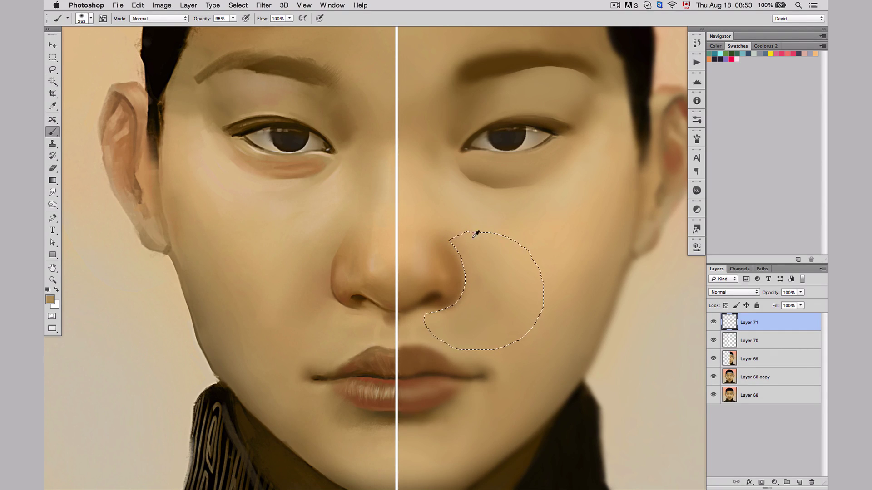
{"action": "left_click", "coordinate": [488, 259], "text": "alt"}
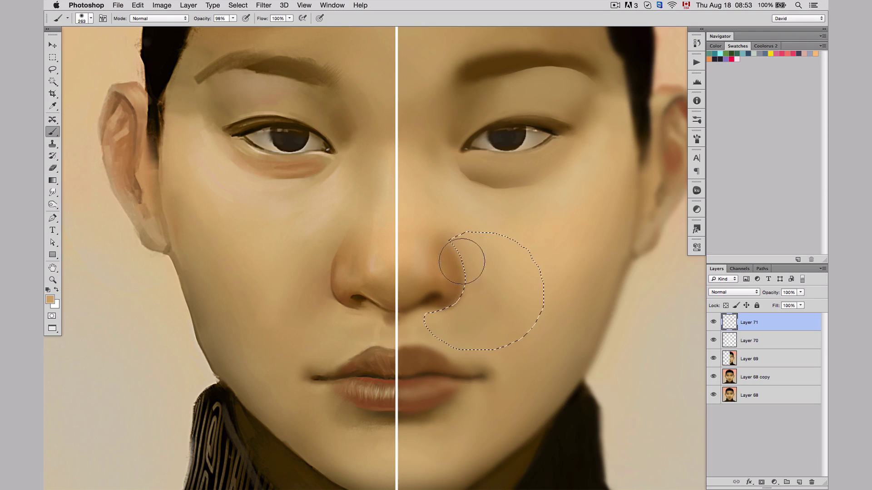
{"action": "mouse_move", "coordinate": [455, 307]}
{"action": "left_mouse_down"}
{"action": "mouse_move", "coordinate": [473, 254]}
{"action": "mouse_move", "coordinate": [467, 283]}
{"action": "mouse_move", "coordinate": [491, 280]}
{"action": "left_mouse_up"}
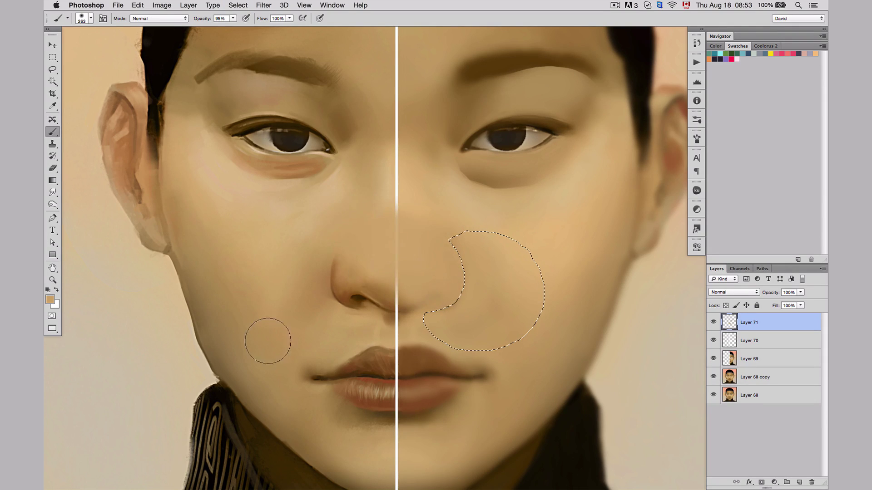
Step: Paint a sampled brown along the nose wing's edge with a 138 px soft brush, and clear the selection
{"action": "left_click", "coordinate": [461, 285], "text": "alt"}
{"action": "left_click", "coordinate": [461, 285], "text": "ctrl+alt"}
{"action": "left_click_drag", "start_coordinate": [461, 285], "coordinate": [462, 282]}
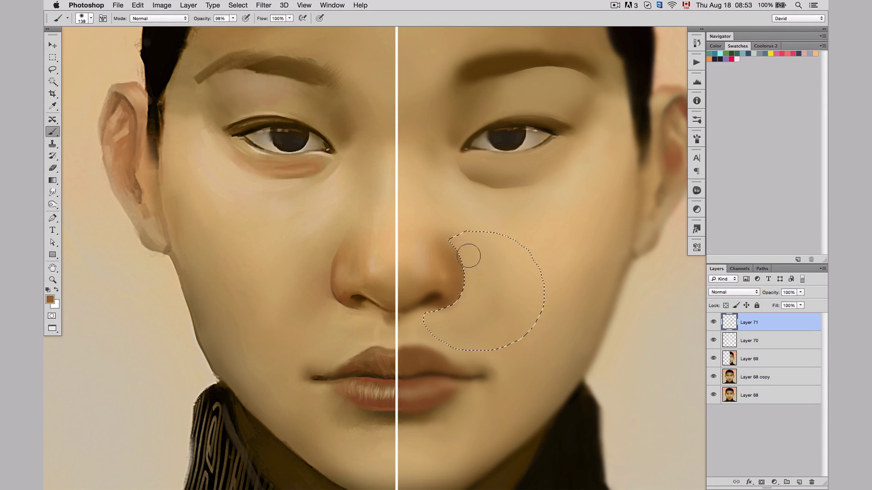
{"action": "key", "text": "ctrl+d"}
{"action": "key", "text": "v"}
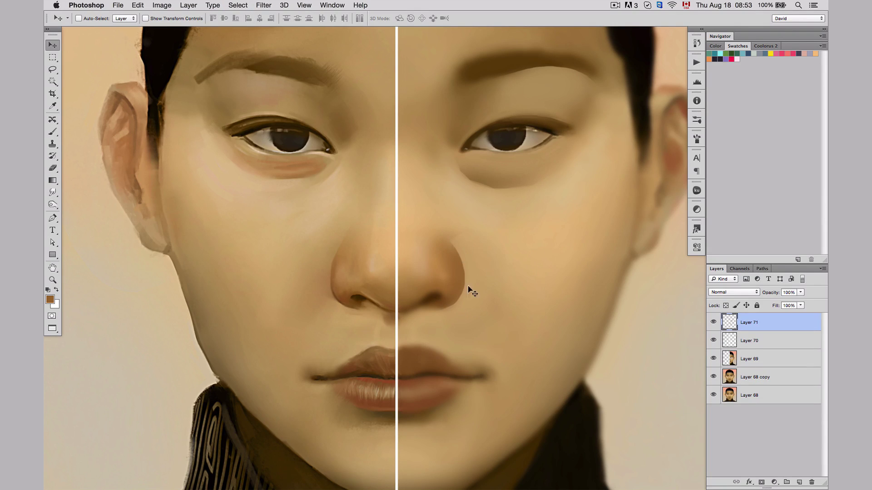
Step: Toggle the visibility of Layer 71 to compare the nose with and without the hard-edged wing
{"action": "left_click", "coordinate": [712, 323]}
{"action": "left_click", "coordinate": [712, 323]}
{"action": "left_click", "coordinate": [714, 323]}
{"action": "left_click", "coordinate": [713, 323]}
Step: Lasso a thin nostril shape under the blurred half of the nose and fill it with black
{"action": "key", "text": "b"}
{"action": "key", "text": "l"}
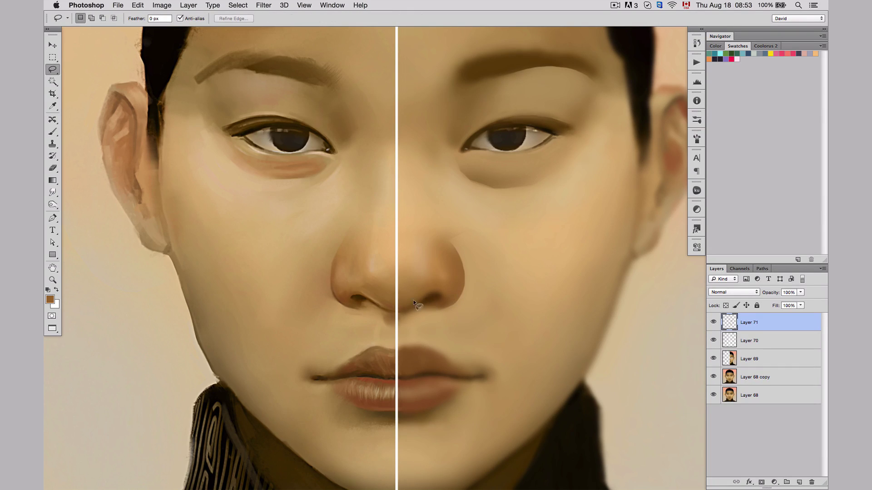
{"action": "left_click_drag", "start_coordinate": [402, 307], "coordinate": [412, 303]}
{"action": "left_click_drag", "start_coordinate": [419, 303], "coordinate": [414, 305]}
{"action": "key", "text": "b"}
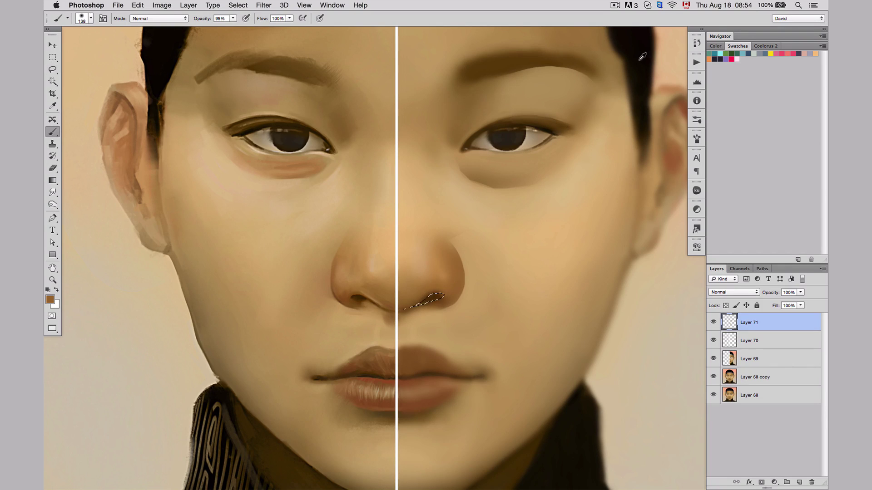
{"action": "key", "text": "alt+BackSpace"}
Step: Soften the lower edge of the black nostril with sampled brown skin tones using a small soft brush of 43 px
{"action": "left_click", "coordinate": [422, 295], "text": "super"}
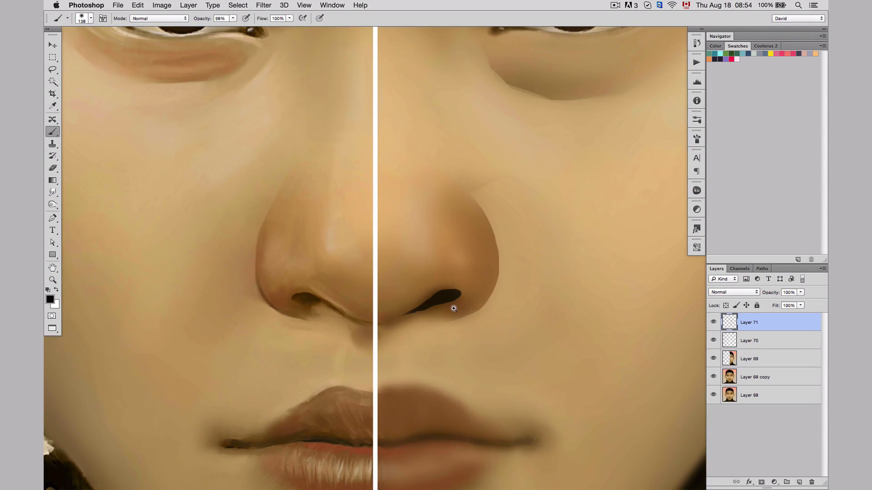
{"action": "key", "text": "bracketleft"}
{"action": "key", "text": "bracketleft"}
{"action": "key", "text": "bracketleft"}
{"action": "key", "text": "bracketleft"}
{"action": "key", "text": "bracketleft"}
{"action": "key", "text": "bracketleft"}
{"action": "left_click", "coordinate": [429, 318], "text": "alt"}
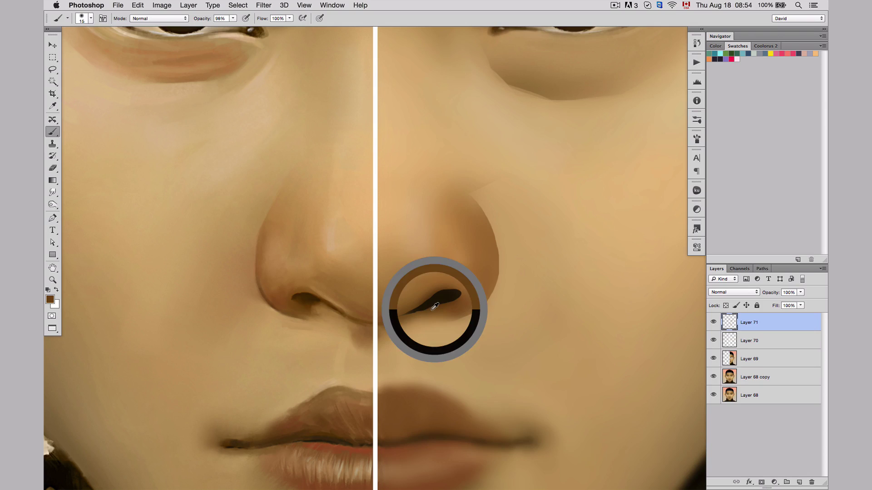
{"action": "left_click_drag", "start_coordinate": [430, 320], "coordinate": [420, 322]}
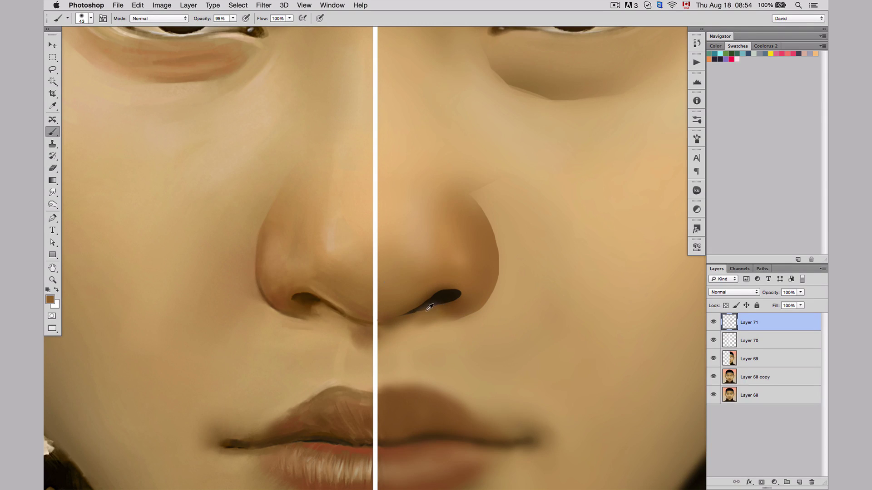
{"action": "left_click", "coordinate": [442, 308], "text": "alt"}
{"action": "left_click", "coordinate": [415, 313], "text": "alt"}
{"action": "mouse_move", "coordinate": [414, 314]}
{"action": "left_mouse_down"}
{"action": "mouse_move", "coordinate": [454, 303]}
{"action": "mouse_move", "coordinate": [447, 304]}
{"action": "left_mouse_up"}
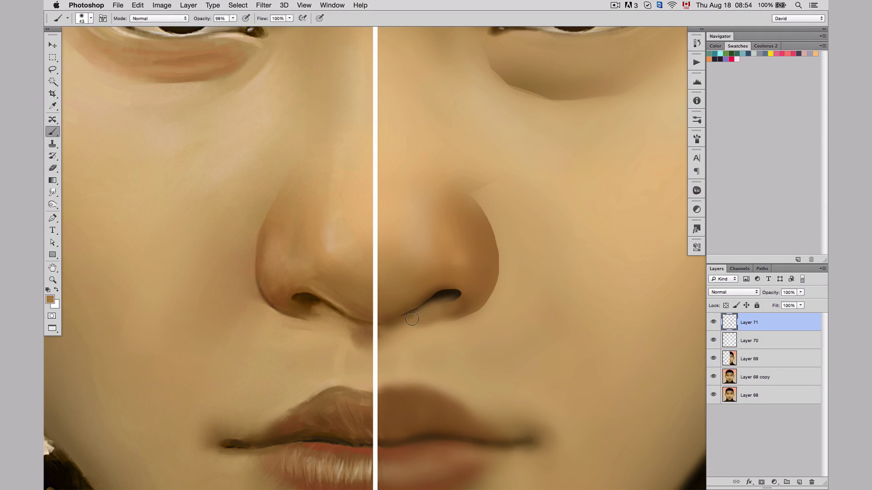
Step: Blend the upper edge of the nostril into the nose with sampled brown tones using a 26 px soft brush
{"action": "key", "text": "bracketleft"}
{"action": "key", "text": "bracketleft"}
{"action": "left_click", "coordinate": [423, 302], "text": "alt"}
{"action": "left_click", "coordinate": [423, 298], "text": "alt"}
{"action": "left_click", "coordinate": [422, 299], "text": "alt"}
{"action": "left_click", "coordinate": [421, 293], "text": "alt"}
{"action": "left_click", "coordinate": [432, 299], "text": "alt"}
Step: Toggle the visibility of Layer 71 to compare the whole face with and without the added hard edges
{"action": "key", "text": "super+minus"}
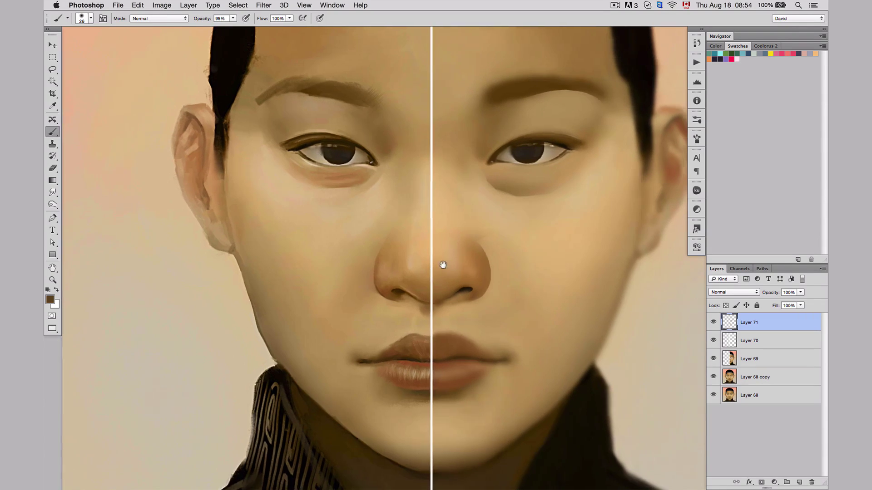
{"action": "scroll", "coordinate": [444, 263], "scroll_direction": "up", "scroll_amount": 3}
{"action": "scroll", "coordinate": [444, 263], "scroll_direction": "right", "scroll_amount": 3}
{"action": "key", "text": "v"}
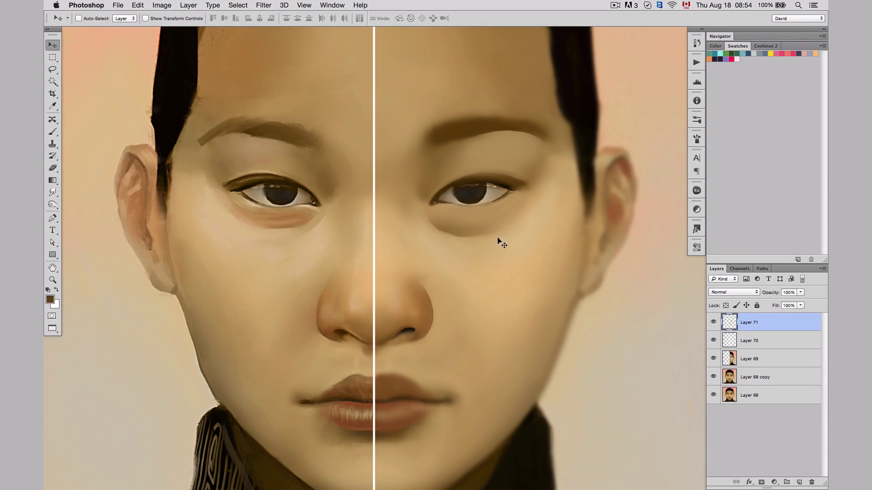
{"action": "left_click", "coordinate": [713, 324]}
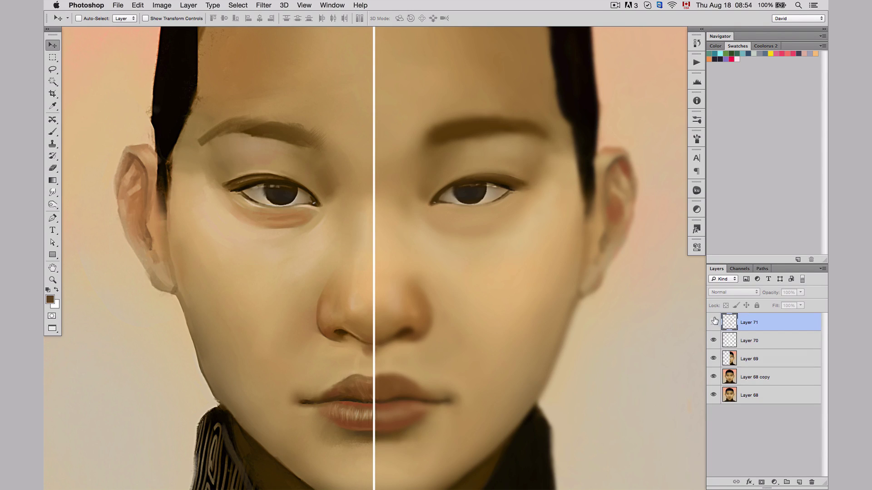
{"action": "left_click", "coordinate": [713, 322]}
{"action": "scroll", "coordinate": [475, 278], "scroll_direction": "down", "scroll_amount": 1}
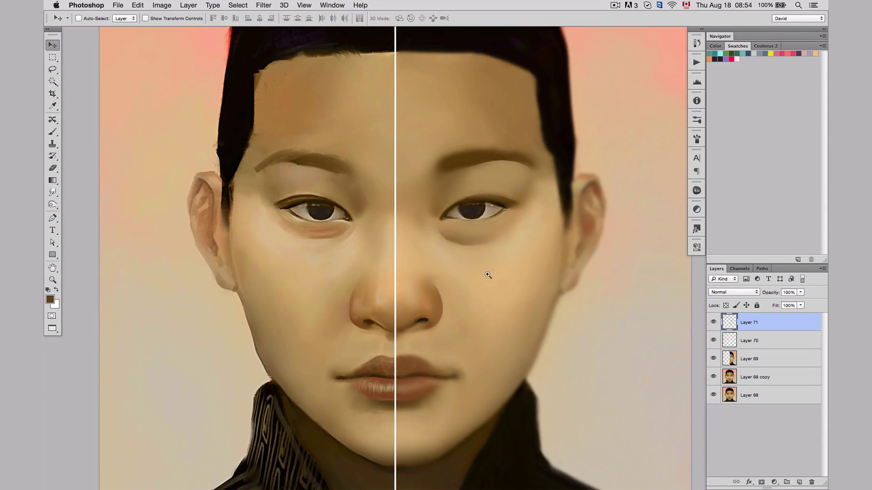